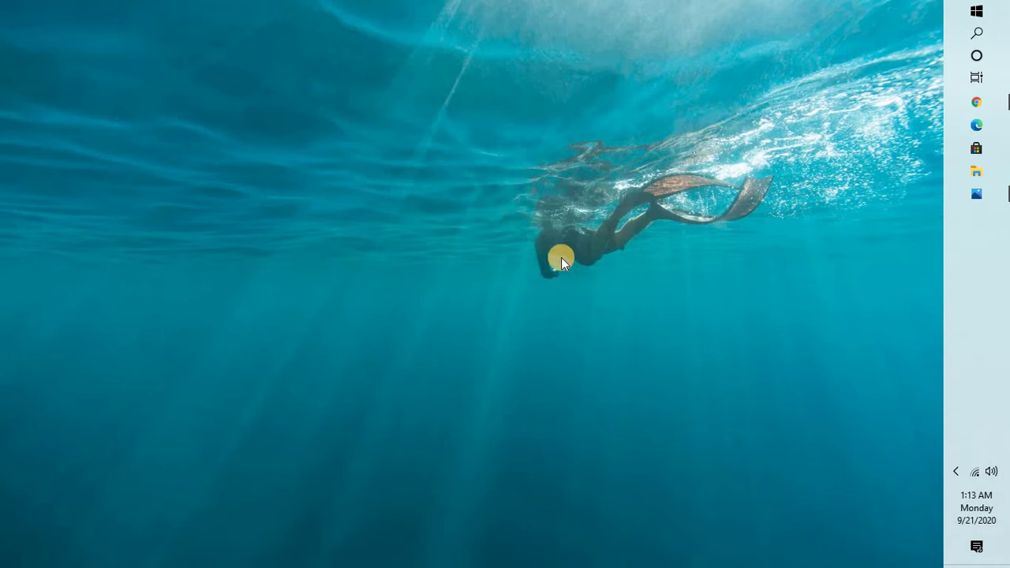
# - View the saved screenshot of the old sound menu, minimize it, and dismiss the sound options
pyautogui.rightClick(993, 472)
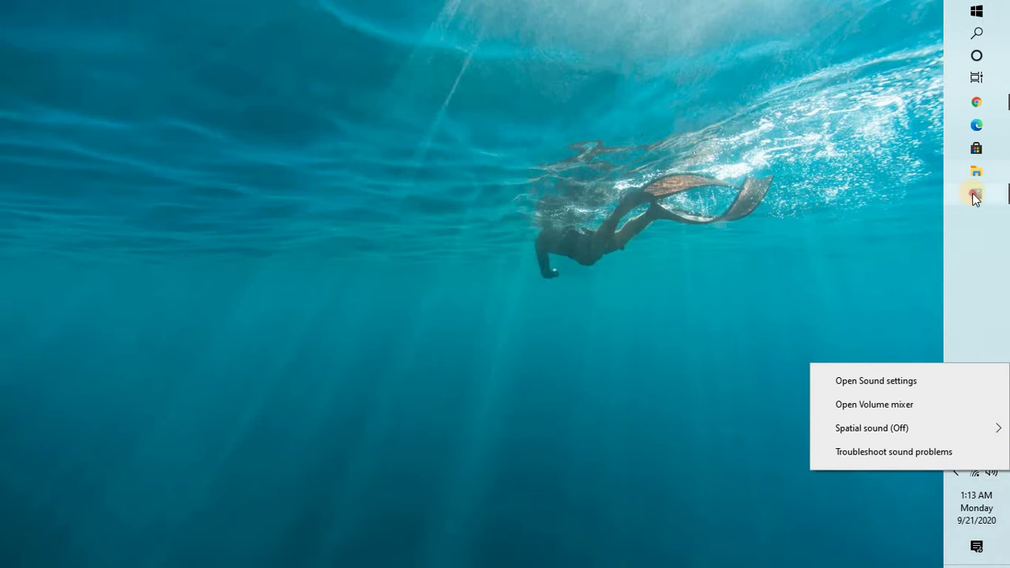
pyautogui.click(976, 193)
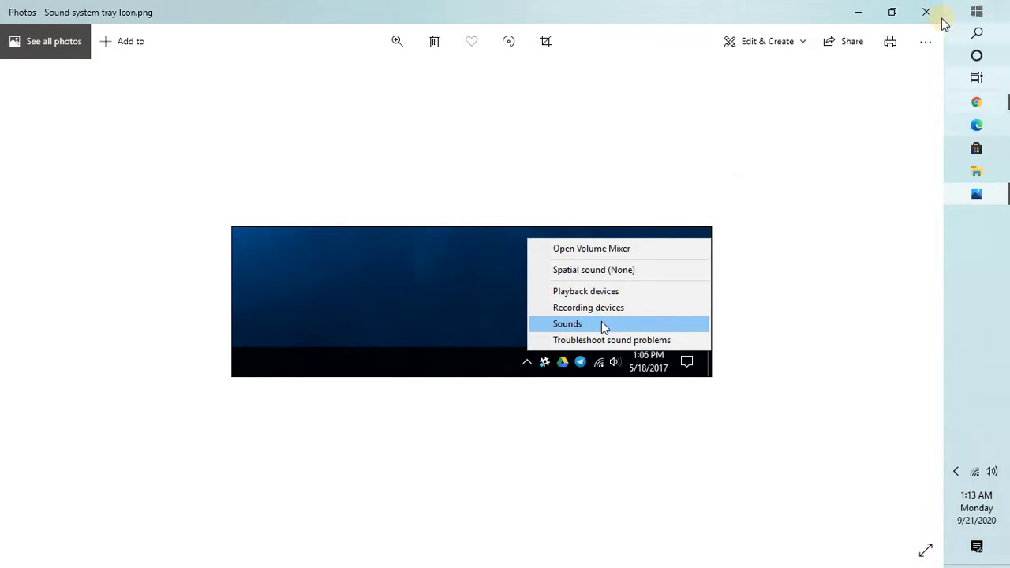
pyautogui.click(858, 15)
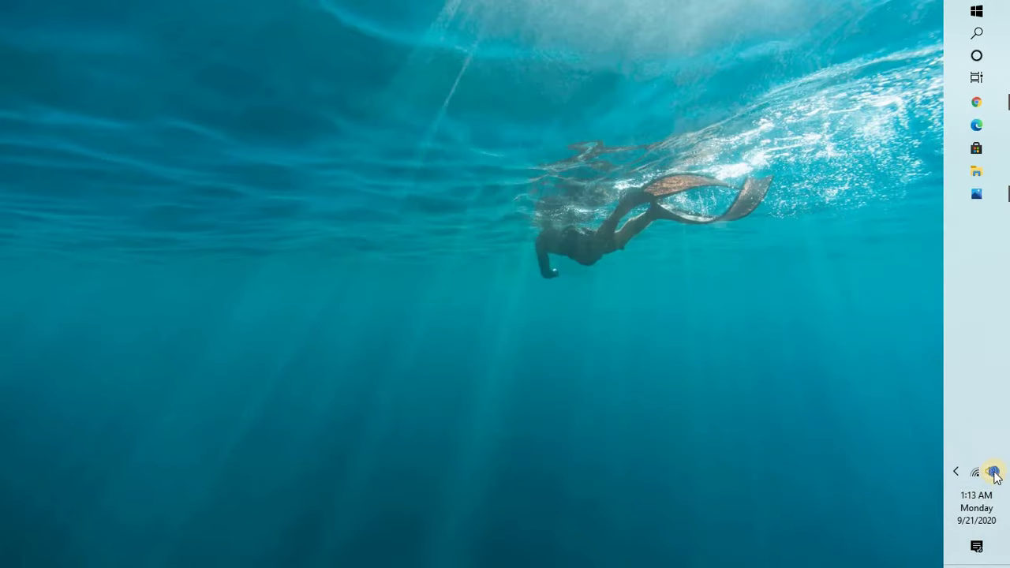
pyautogui.rightClick(992, 471)
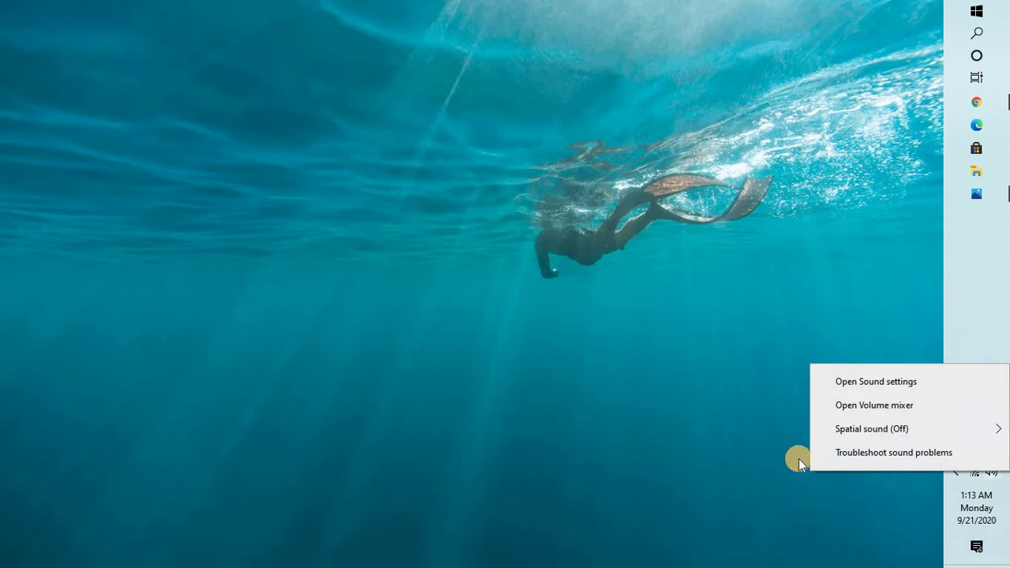
pyautogui.click(758, 300)
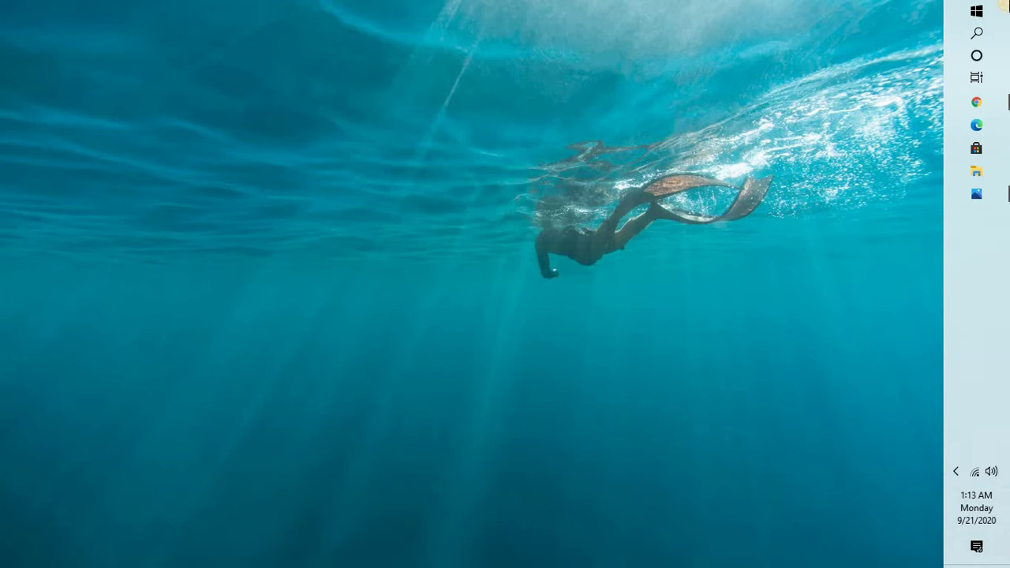
# - Search for "sound" and open the Sound settings page
pyautogui.click(979, 34)
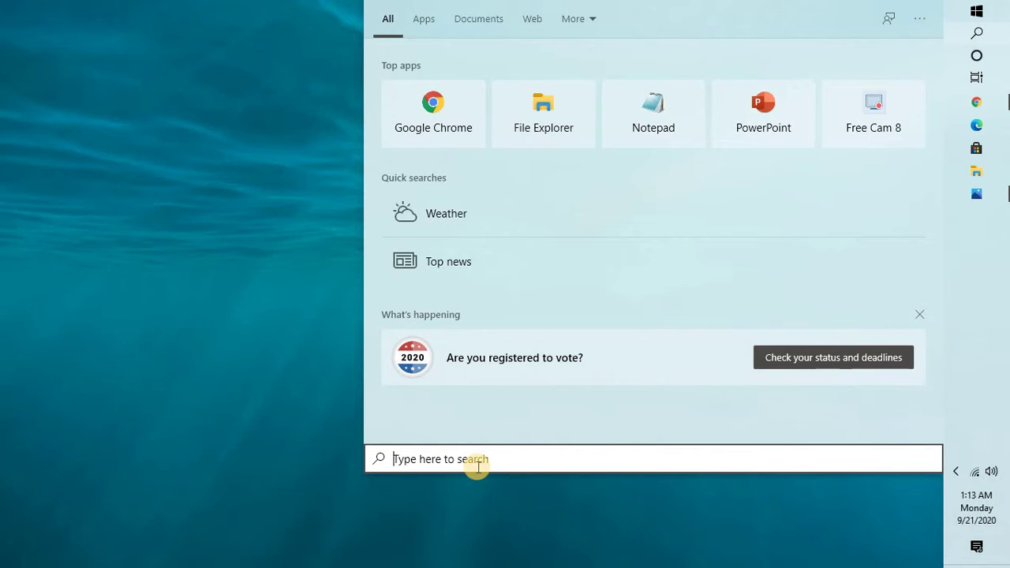
pyautogui.write('sound')
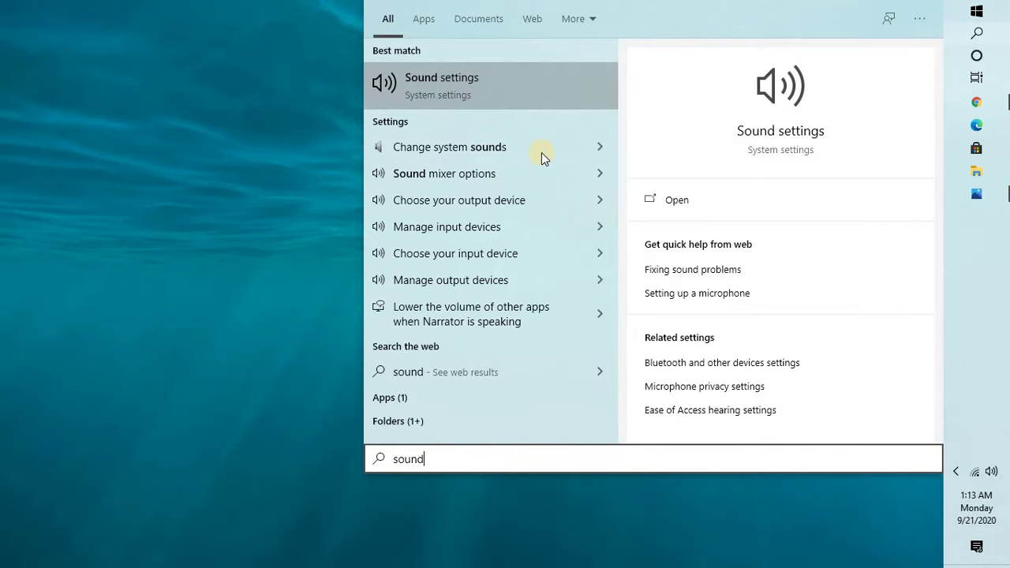
pyautogui.click(766, 132)
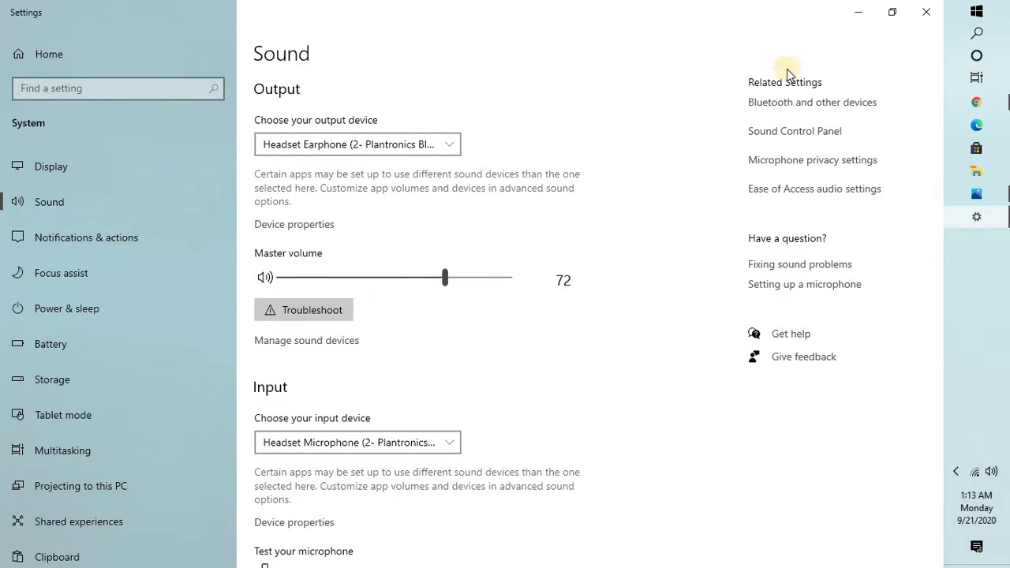
# - Open the Sound Control Panel's Recording tab and select the disabled Stereo Mix device
pyautogui.click(791, 137)
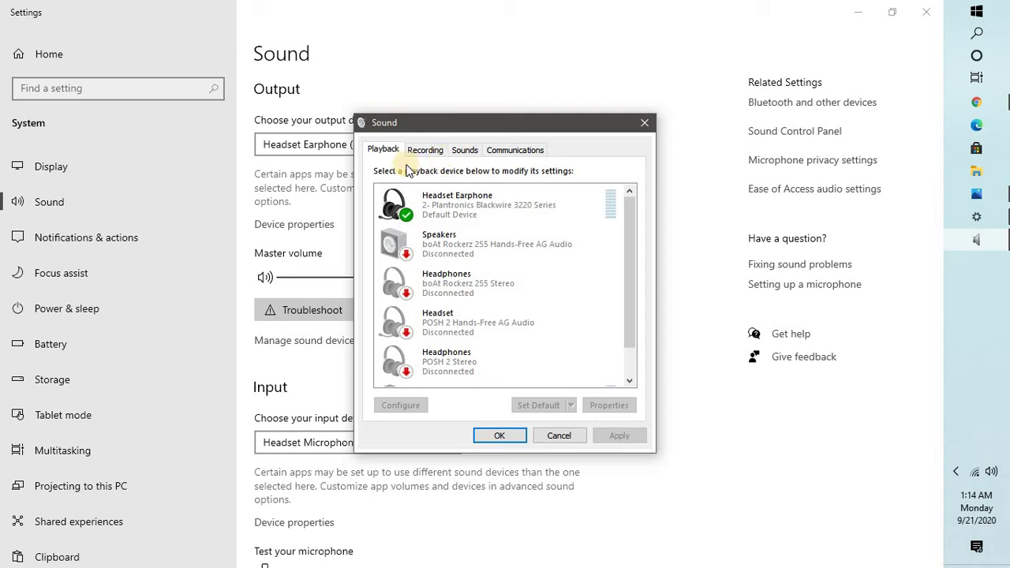
pyautogui.click(427, 150)
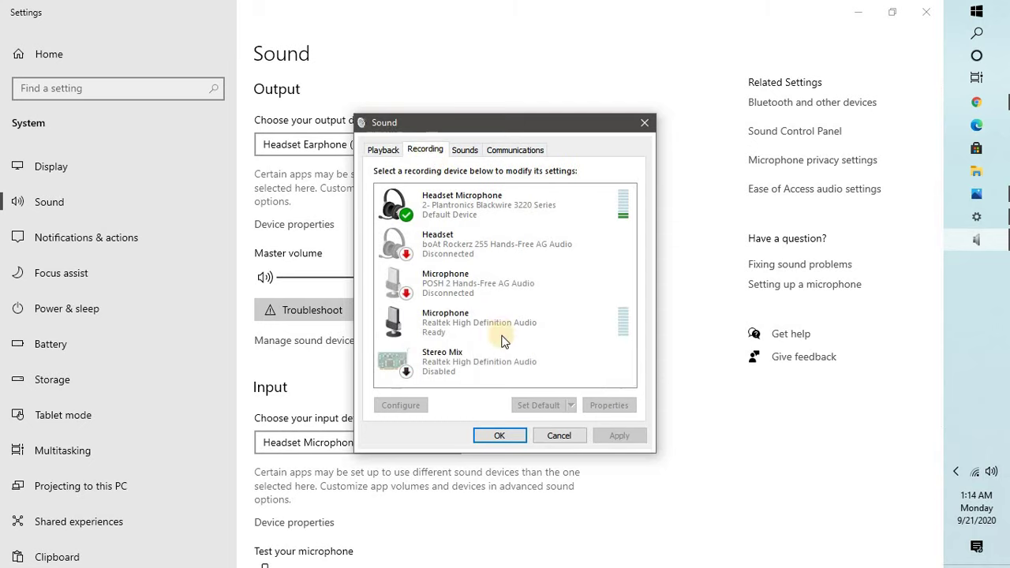
pyautogui.click(491, 383)
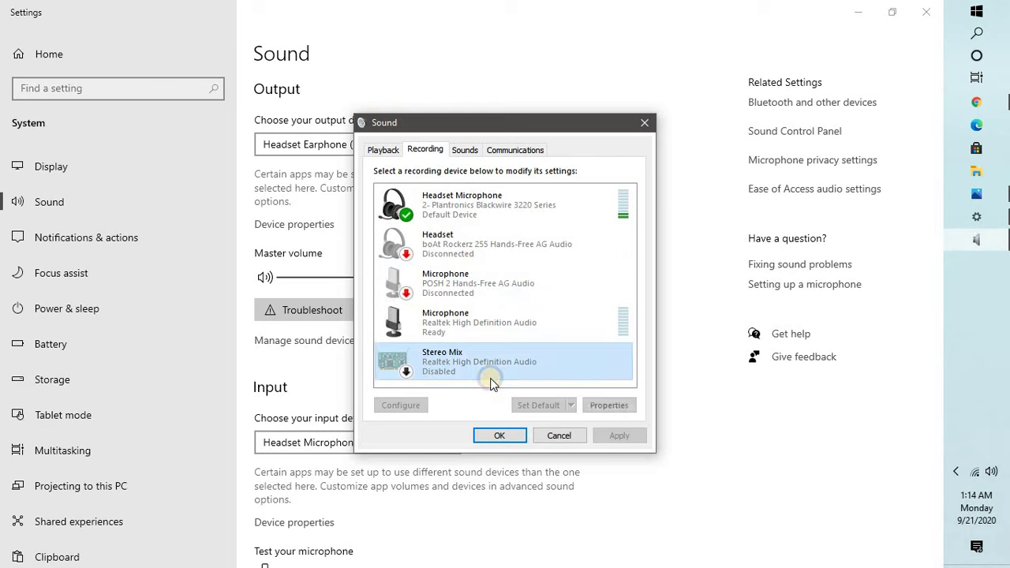
pyautogui.rightClick(490, 383)
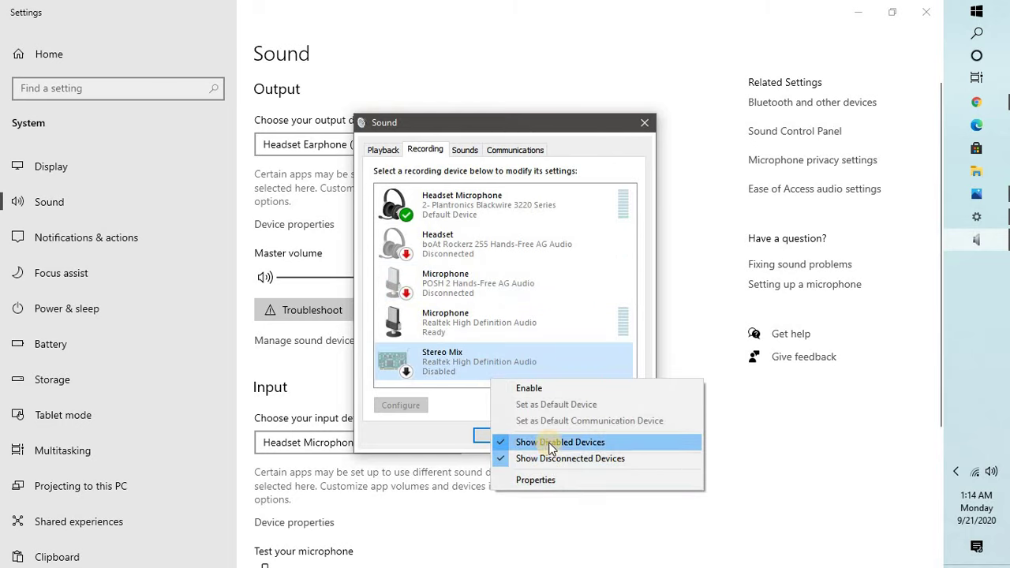
pyautogui.click(550, 443)
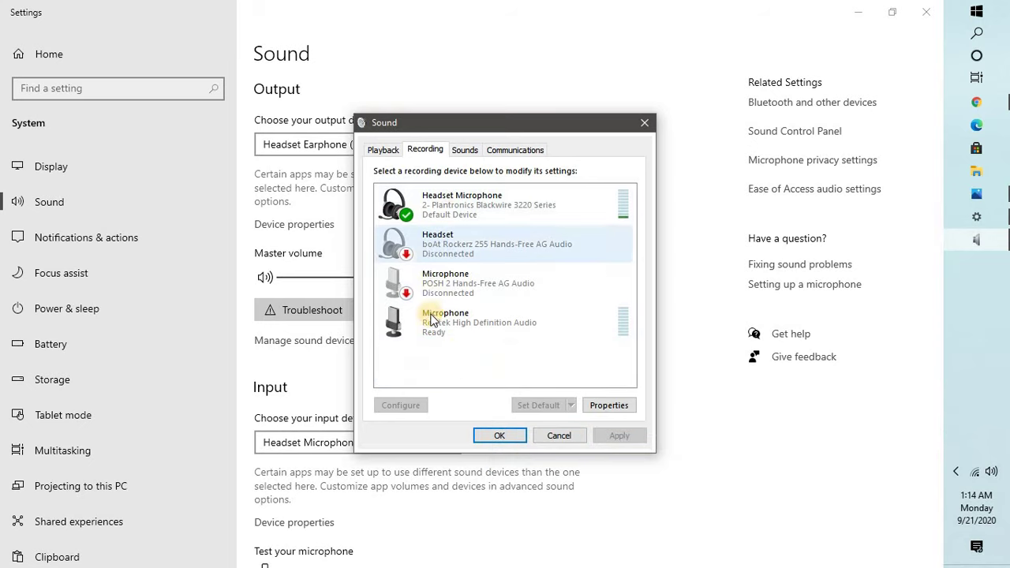
pyautogui.rightClick(444, 360)
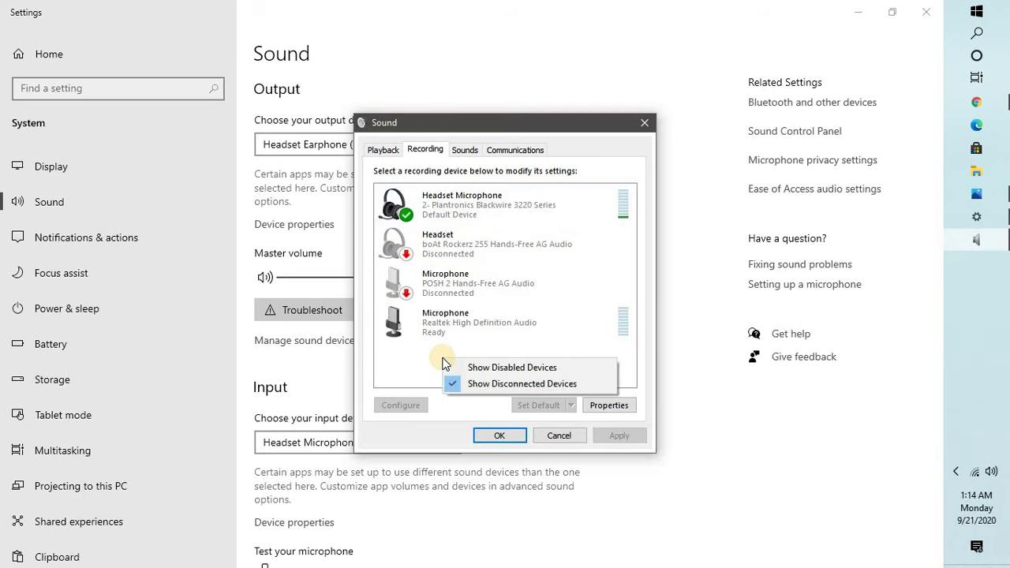
pyautogui.click(523, 368)
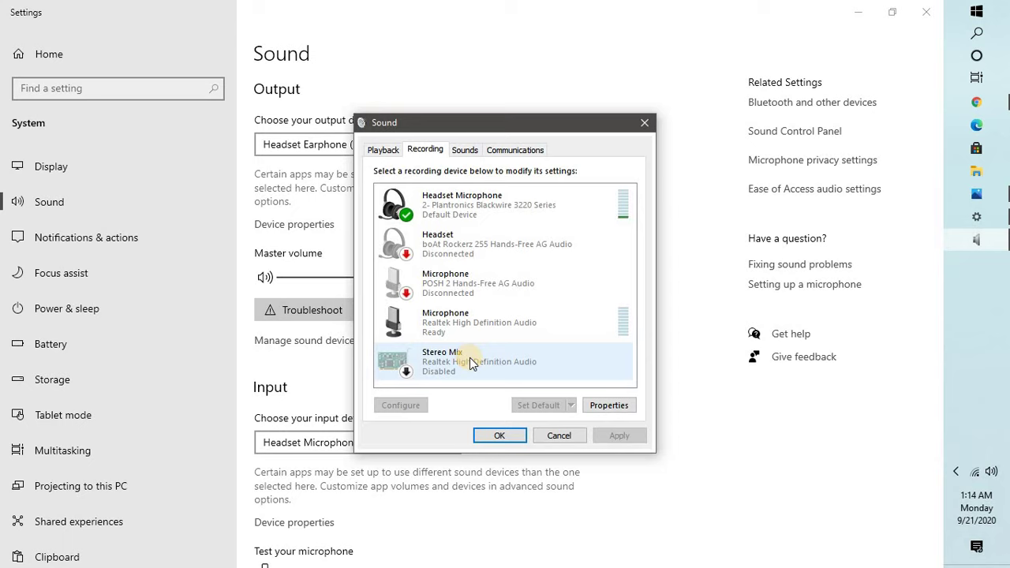
pyautogui.click(478, 309)
pyautogui.click(456, 355)
pyautogui.click(505, 338)
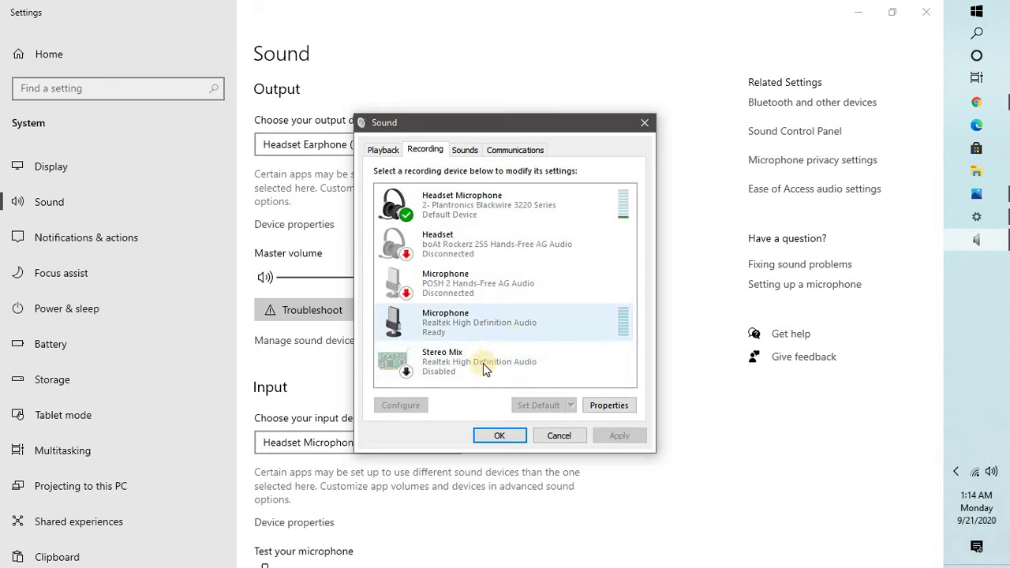
pyautogui.click(480, 362)
# - Enable the Stereo Mix recording device
pyautogui.rightClick(470, 357)
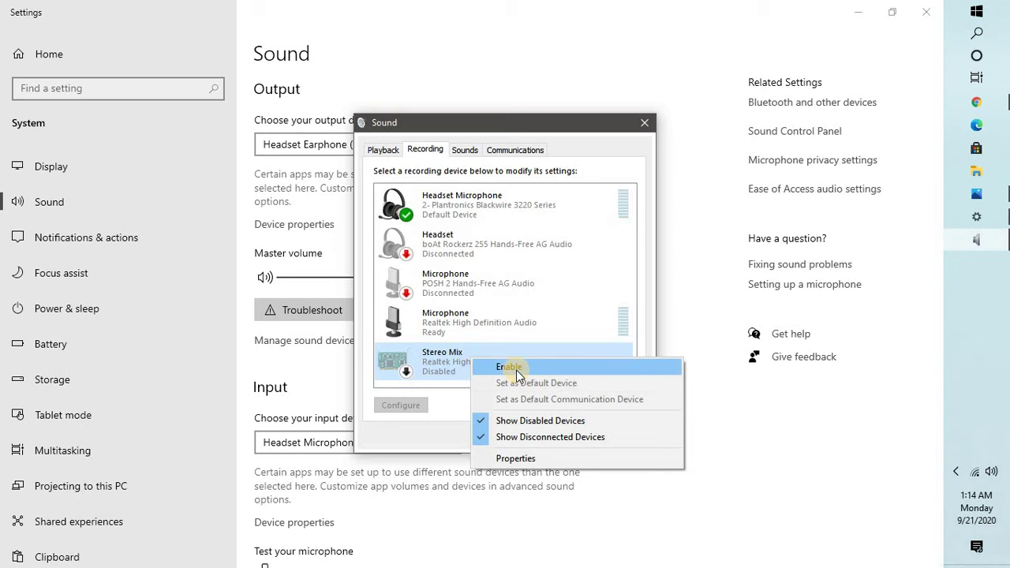
pyautogui.click(509, 367)
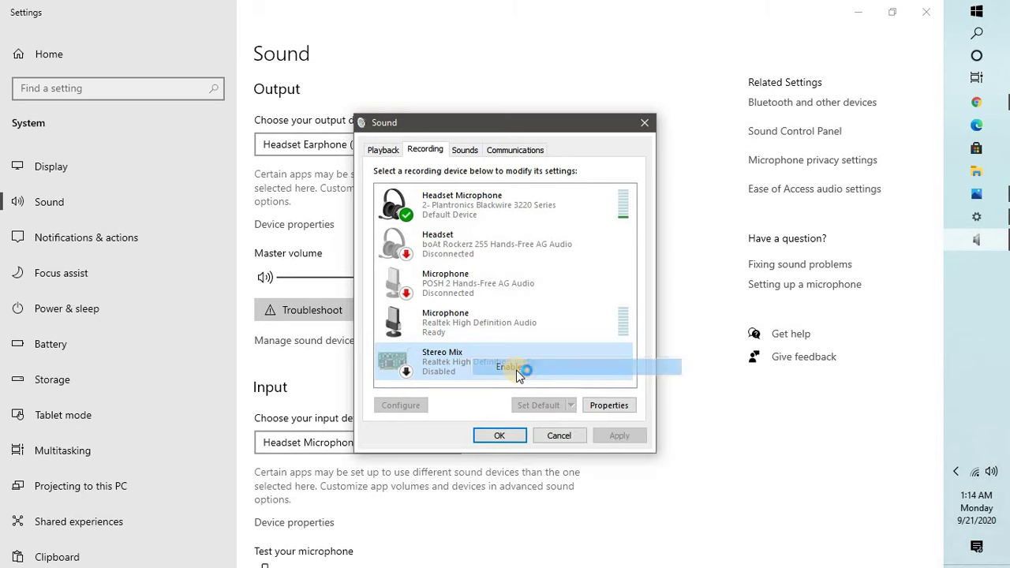
# - Open the Stereo Mix Properties dialog
pyautogui.rightClick(460, 359)
pyautogui.click(461, 359)
pyautogui.doubleClick(461, 359)
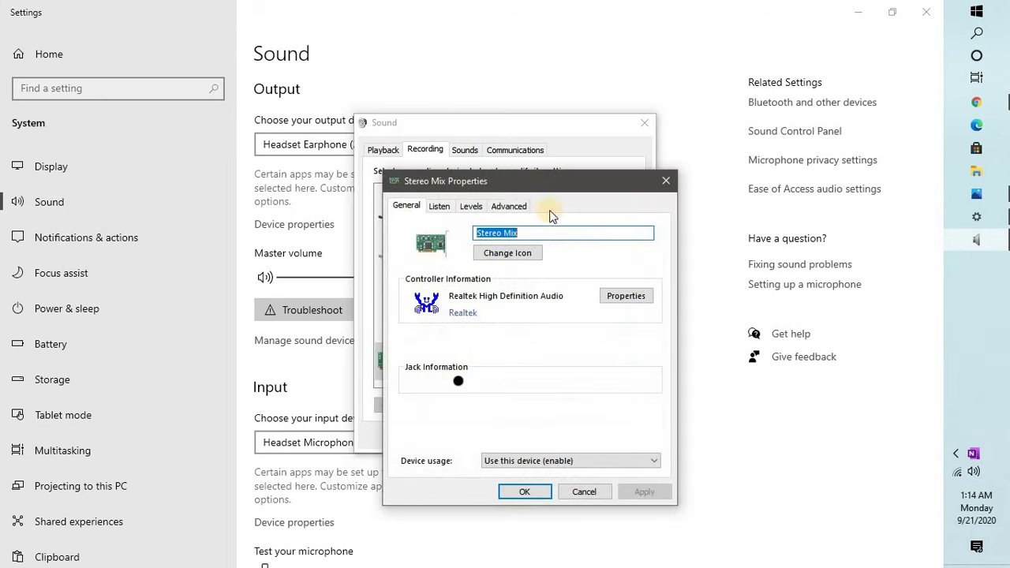
pyautogui.click(665, 181)
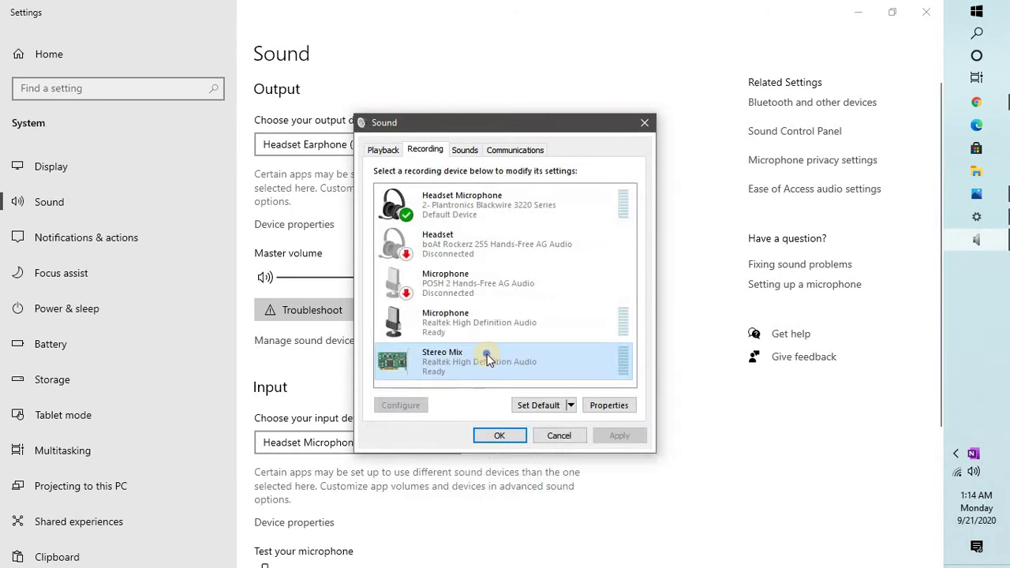
pyautogui.rightClick(486, 358)
pyautogui.click(534, 456)
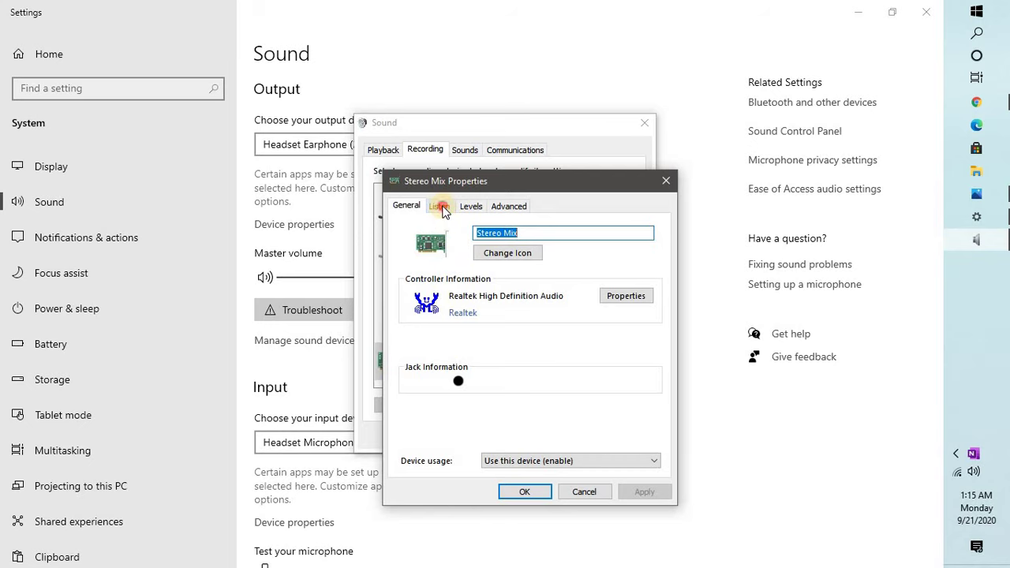
# - Tick 'Listen to this device' and play it through Speakers / Headphones (Realtek)
pyautogui.click(443, 212)
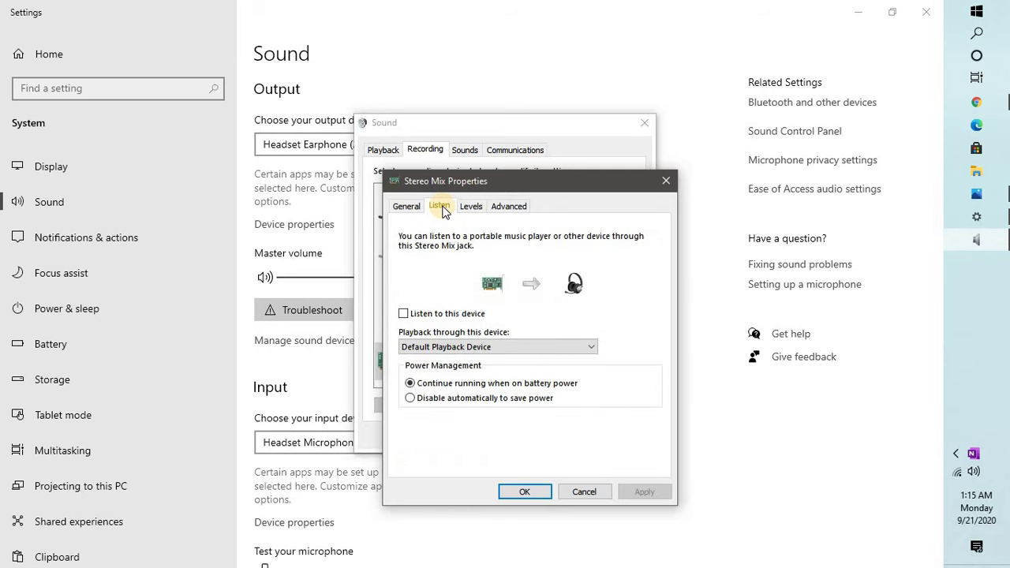
pyautogui.click(405, 314)
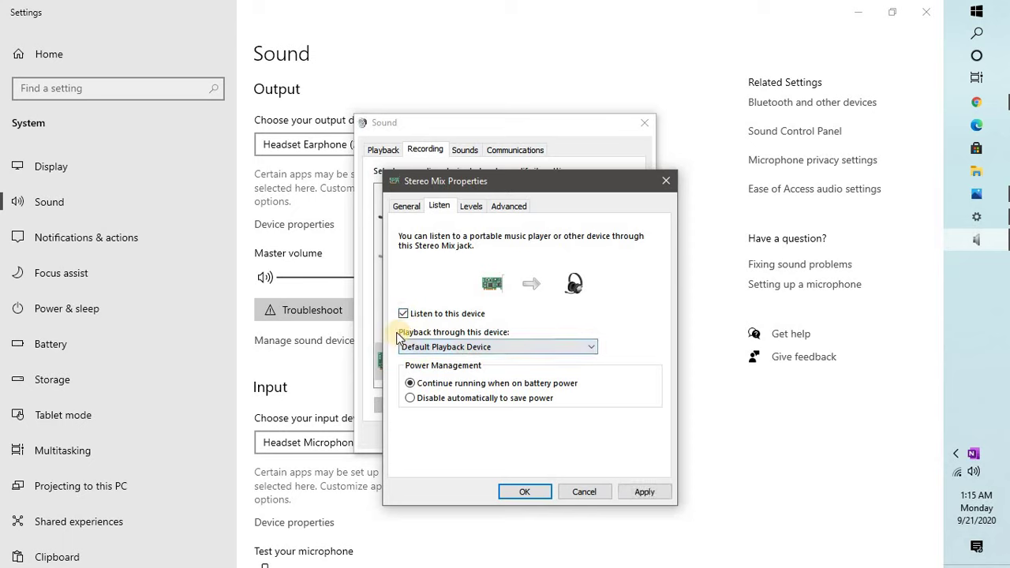
pyautogui.click(491, 346)
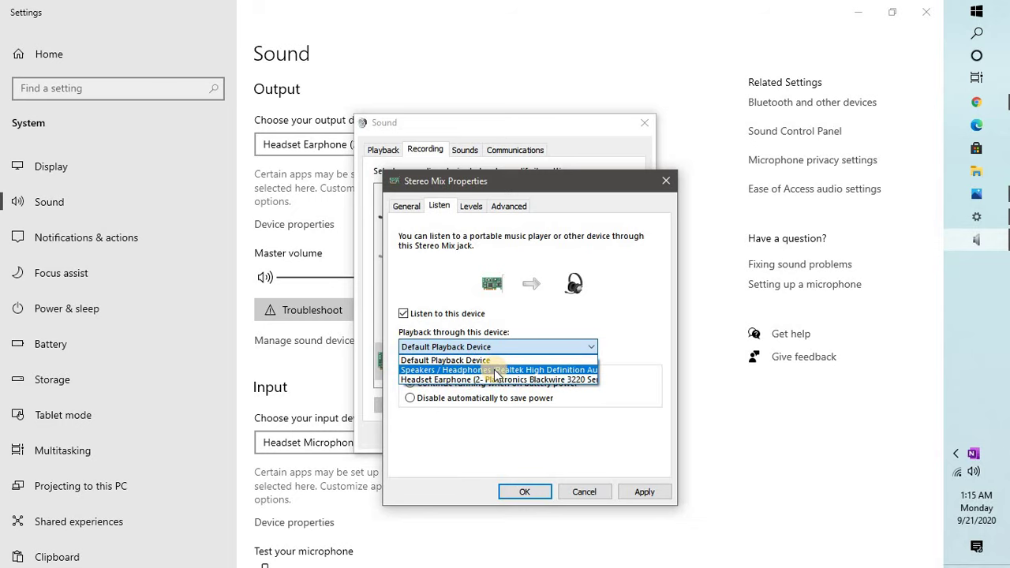
pyautogui.click(496, 370)
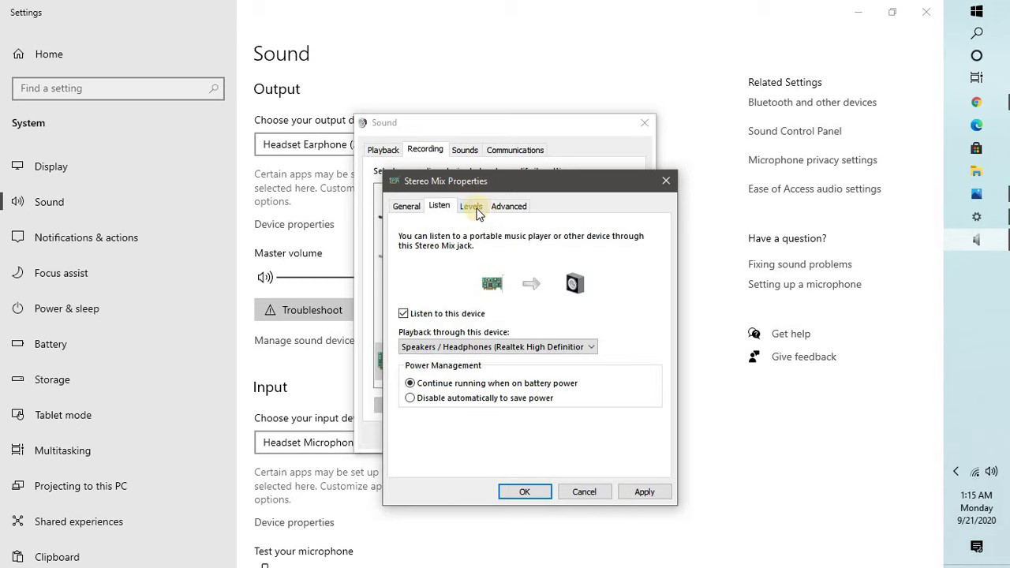
# - Check the Levels and Advanced tabs, keeping 'Allow applications to take exclusive control' ticked
pyautogui.click(471, 207)
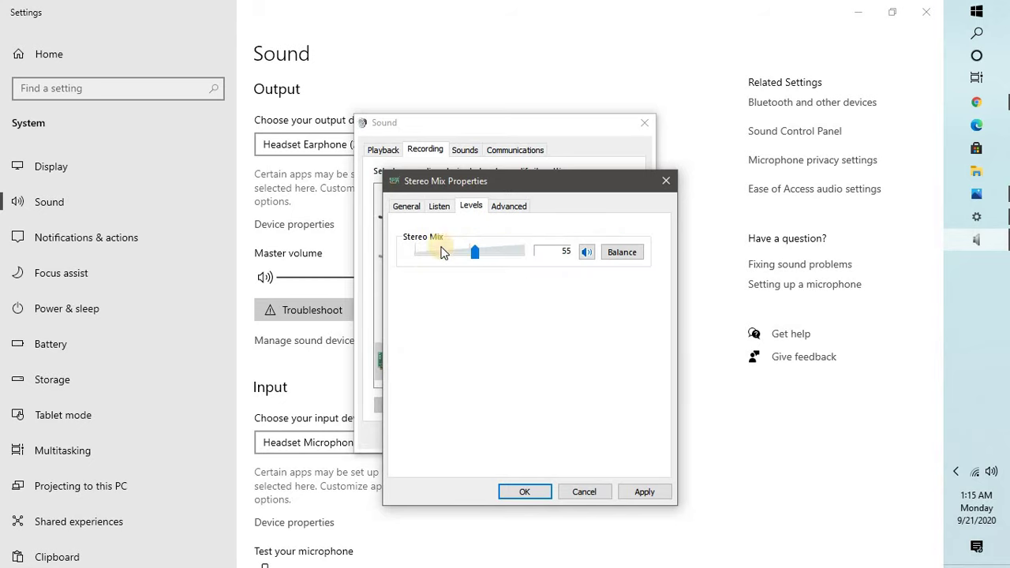
pyautogui.click(510, 206)
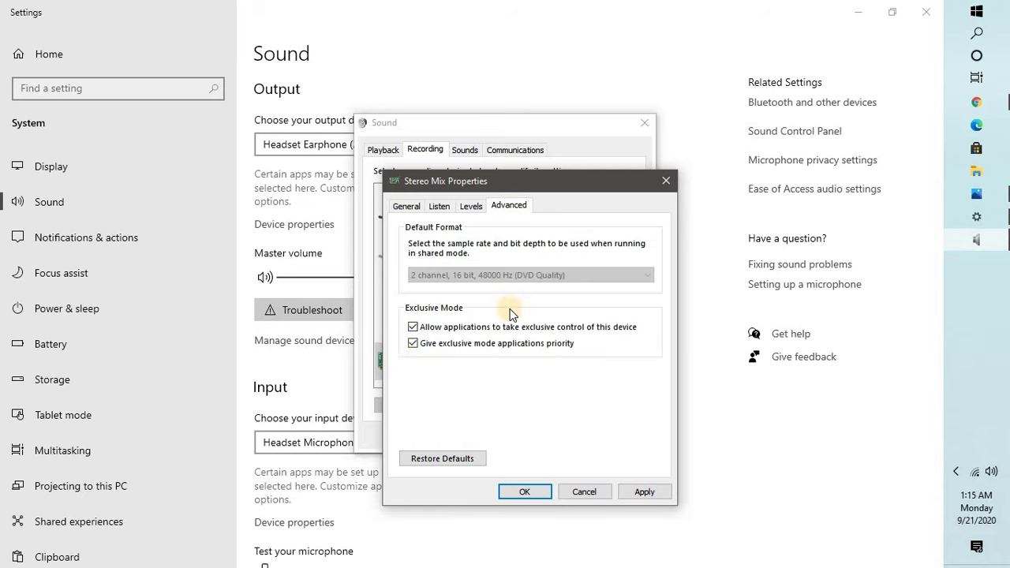
pyautogui.click(413, 328)
pyautogui.click(413, 327)
# - Recheck the Listen tab and confirm the Stereo Mix properties with OK
pyautogui.click(439, 206)
pyautogui.click(525, 493)
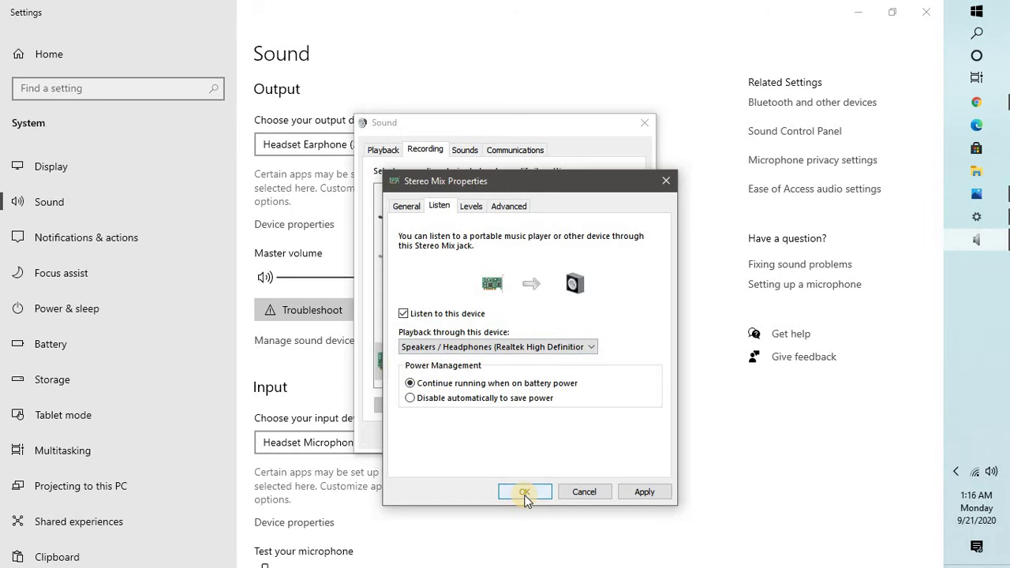